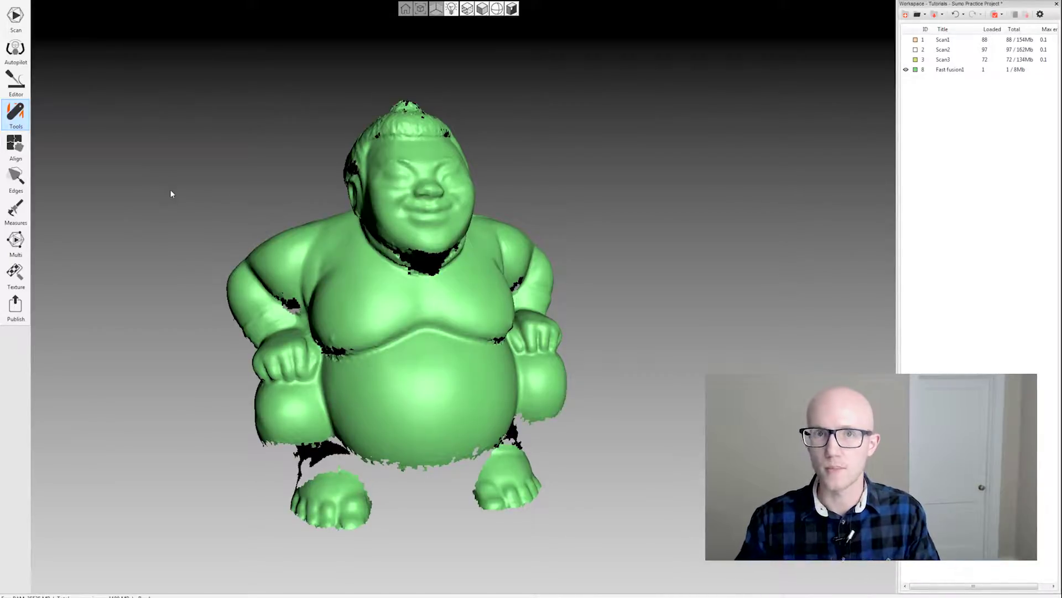
# - Examine the fused sumo model from the front, back and sides for holes and ragged edges
pyautogui.moveTo(171, 191); pyautogui.dragTo(505, 272)
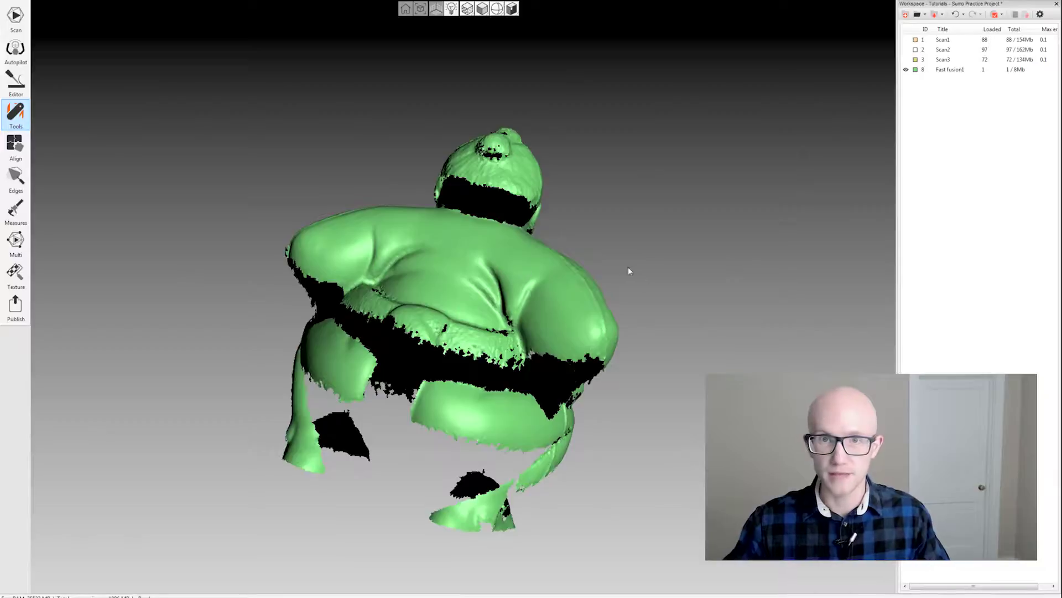
pyautogui.moveTo(671, 277); pyautogui.dragTo(522, 268)
pyautogui.moveTo(627, 343); pyautogui.dragTo(434, 240)
pyautogui.moveTo(370, 202); pyautogui.dragTo(368, 160)
pyautogui.moveTo(504, 215); pyautogui.dragTo(451, 286)
pyautogui.moveTo(576, 374); pyautogui.dragTo(599, 346)
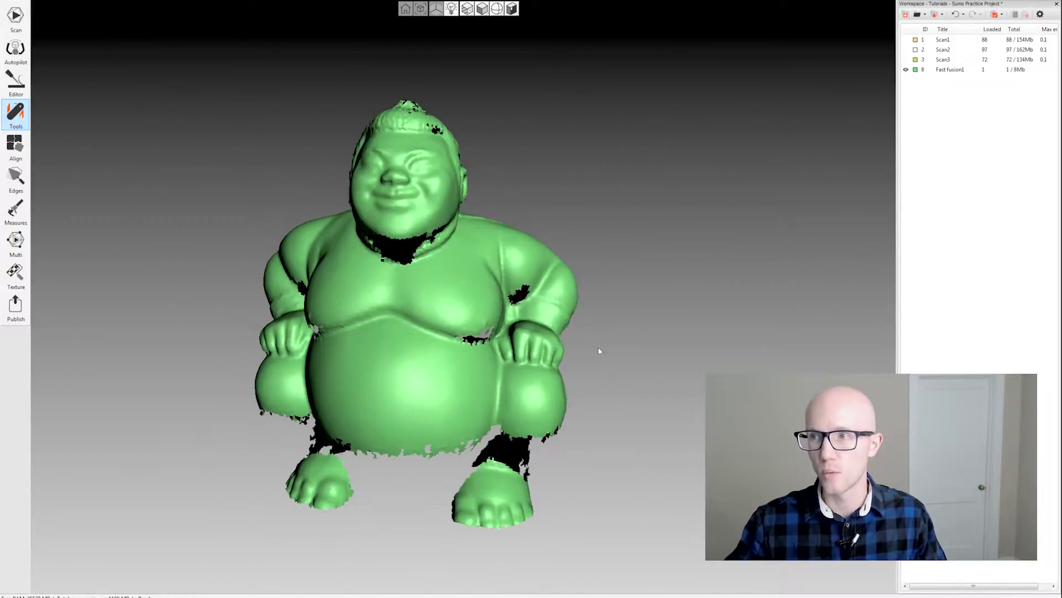
pyautogui.moveTo(377, 374); pyautogui.dragTo(421, 358)
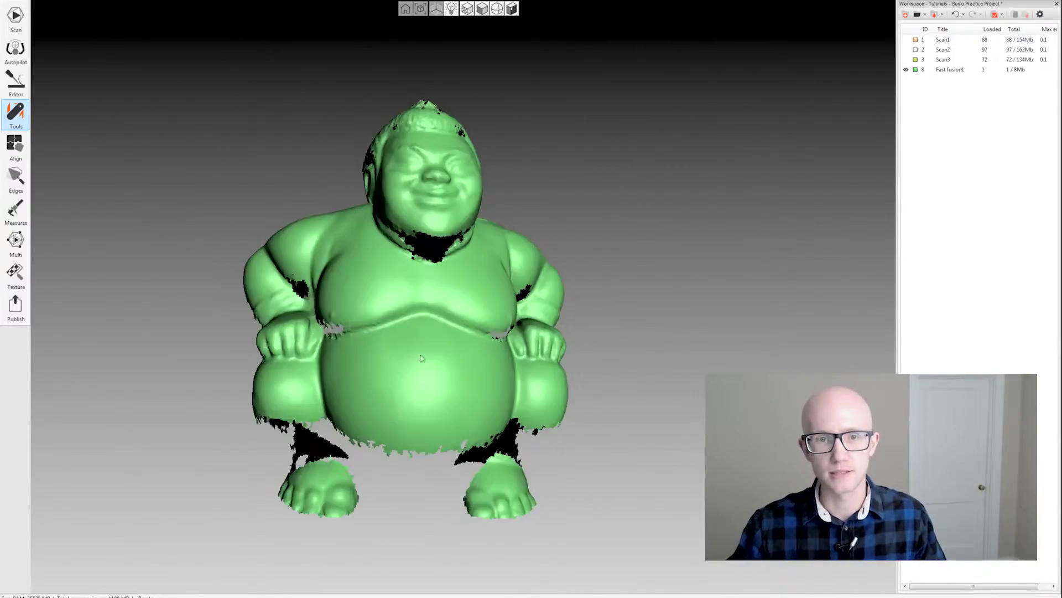
# - Open the Edges tool, look over the edge-smoothing list, and show the list of holes in the fused model
pyautogui.click(15, 177)
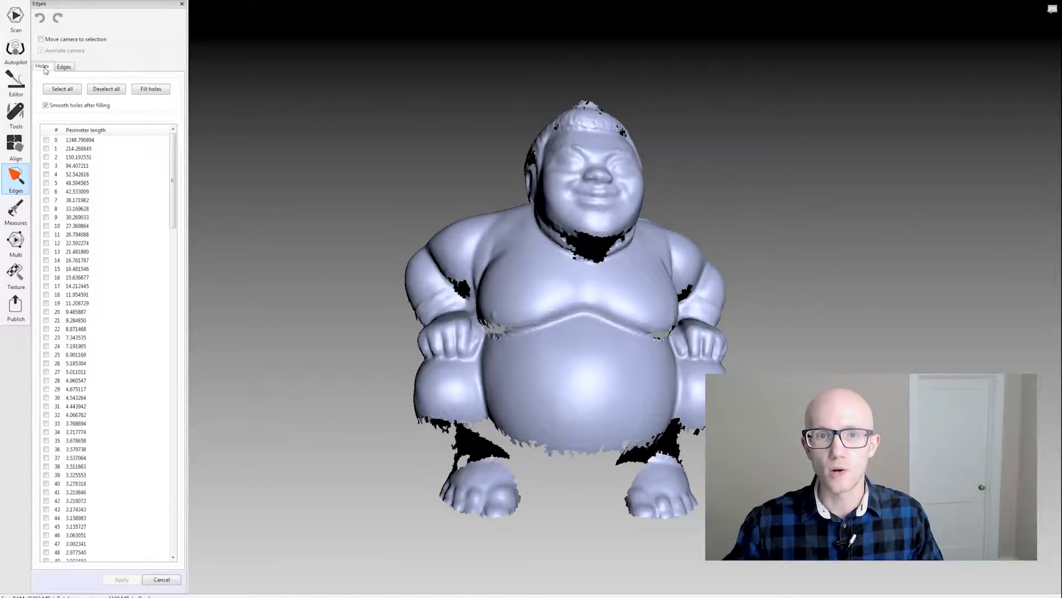
pyautogui.click(64, 67)
pyautogui.click(49, 68)
pyautogui.click(62, 68)
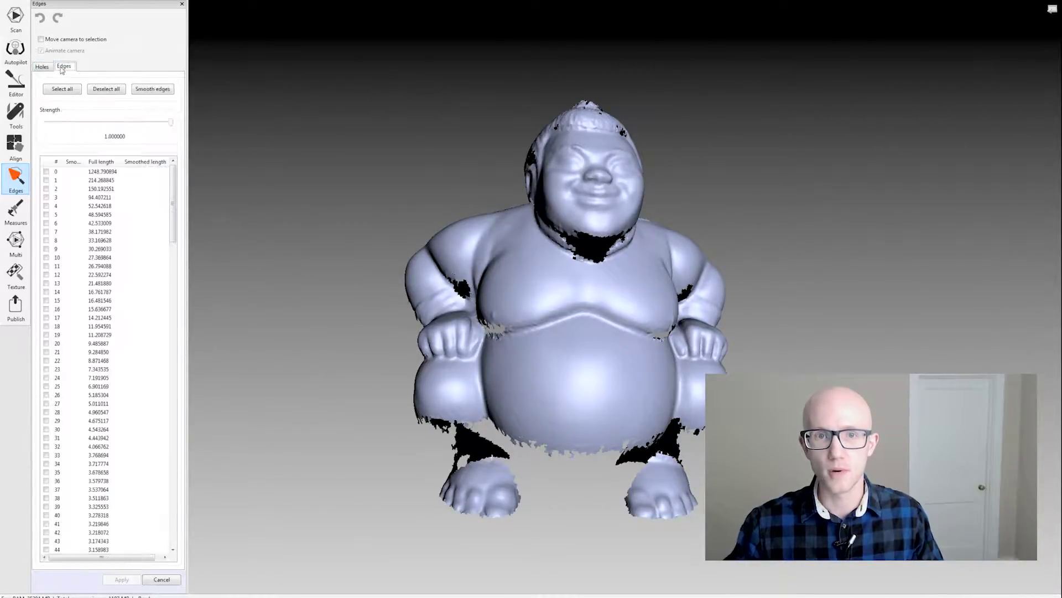
pyautogui.click(40, 67)
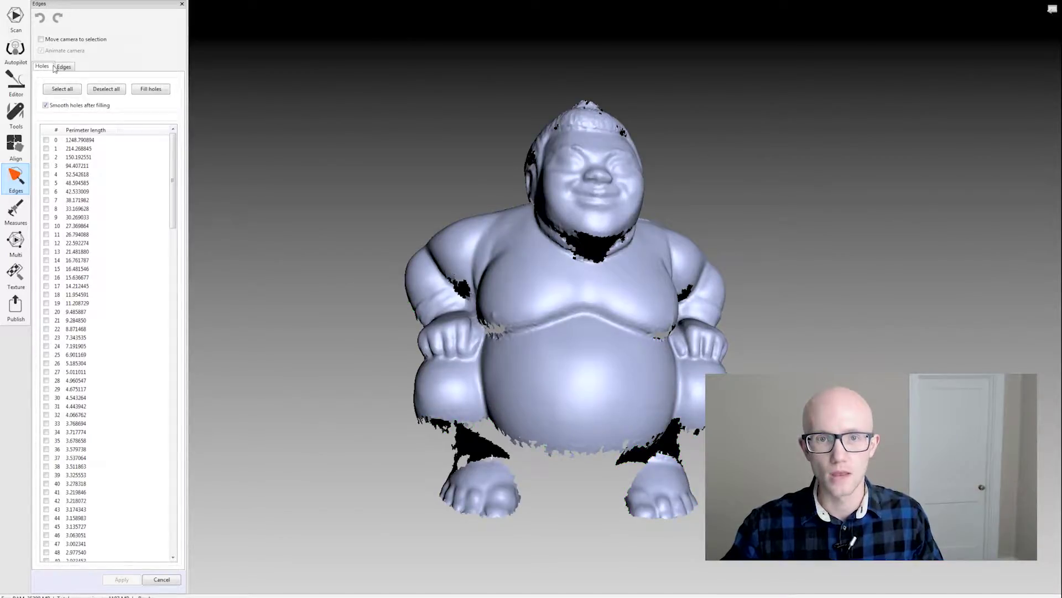
# - Fill the holes above the ears, at the hairline and at both arms, with smoothing after filling enabled
pyautogui.moveTo(687, 261); pyautogui.dragTo(612, 173)
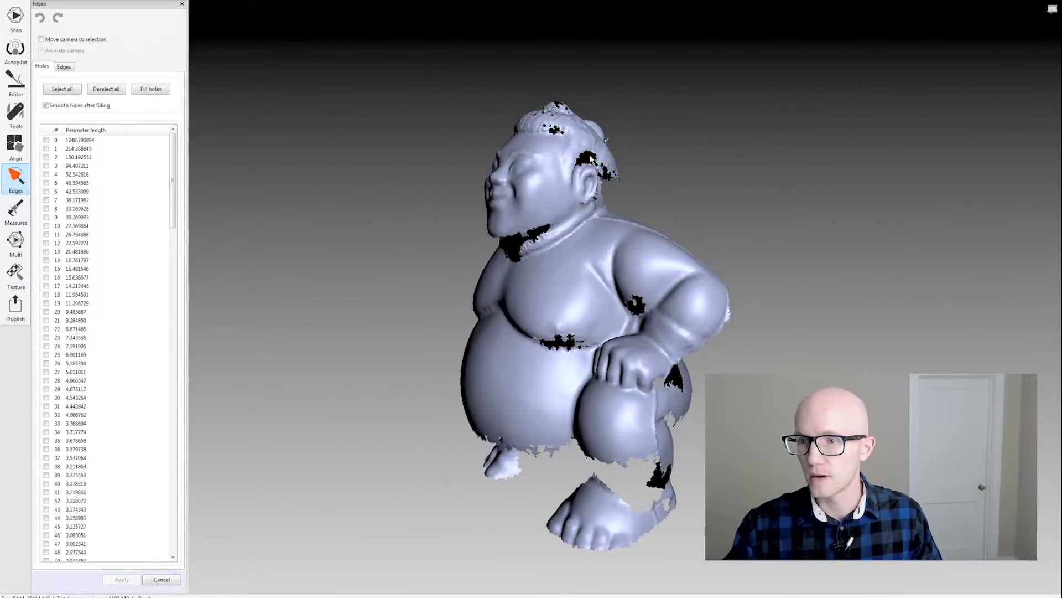
pyautogui.click(590, 159)
pyautogui.click(555, 128)
pyautogui.moveTo(679, 206); pyautogui.dragTo(624, 247)
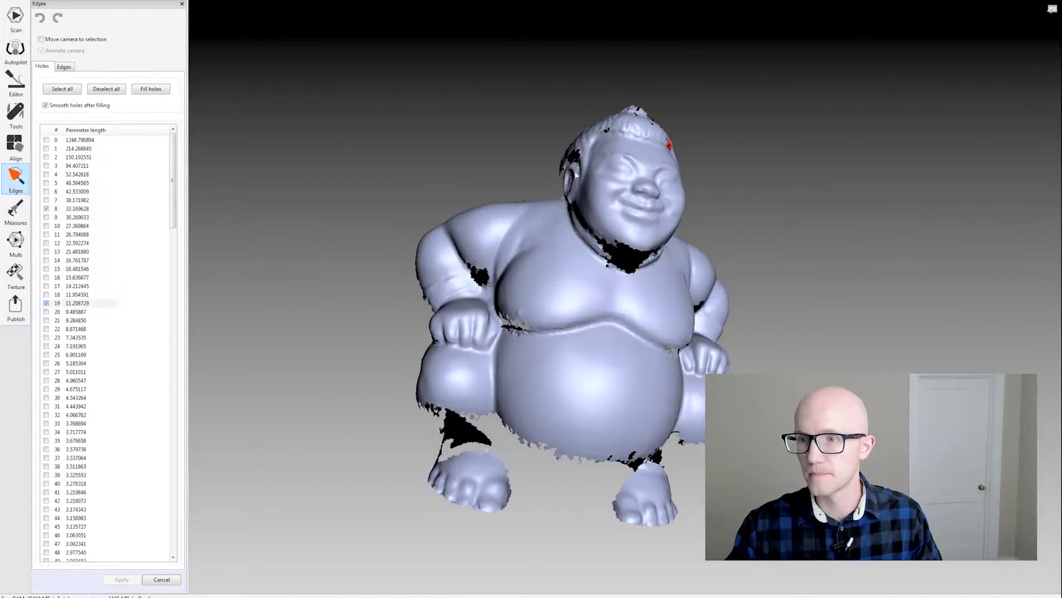
pyautogui.click(480, 275)
pyautogui.moveTo(847, 308); pyautogui.dragTo(696, 193)
pyautogui.click(685, 303)
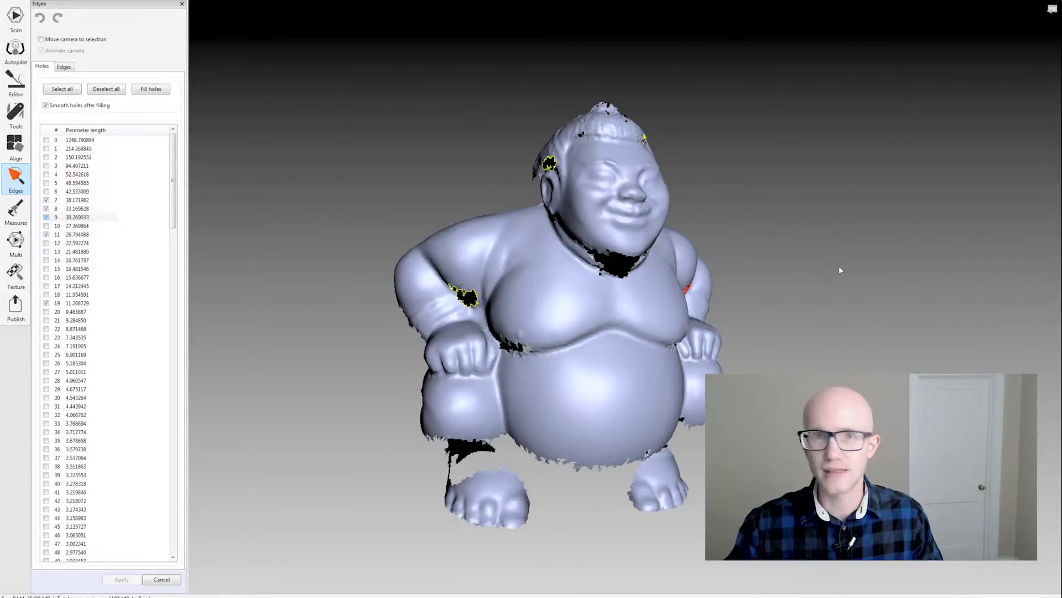
pyautogui.moveTo(839, 270); pyautogui.dragTo(689, 235)
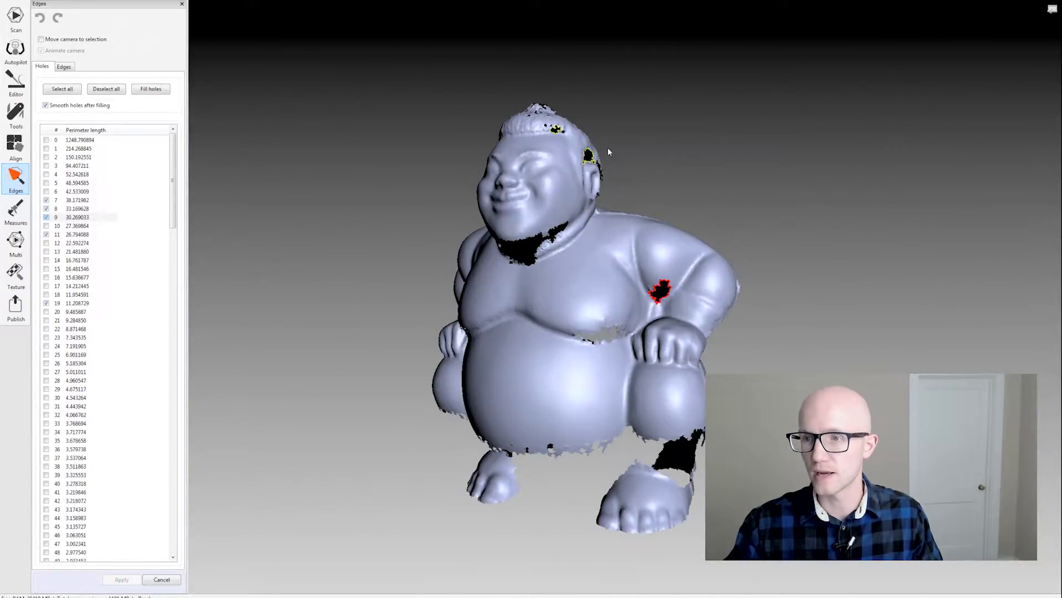
pyautogui.scroll(5, 446, 237)
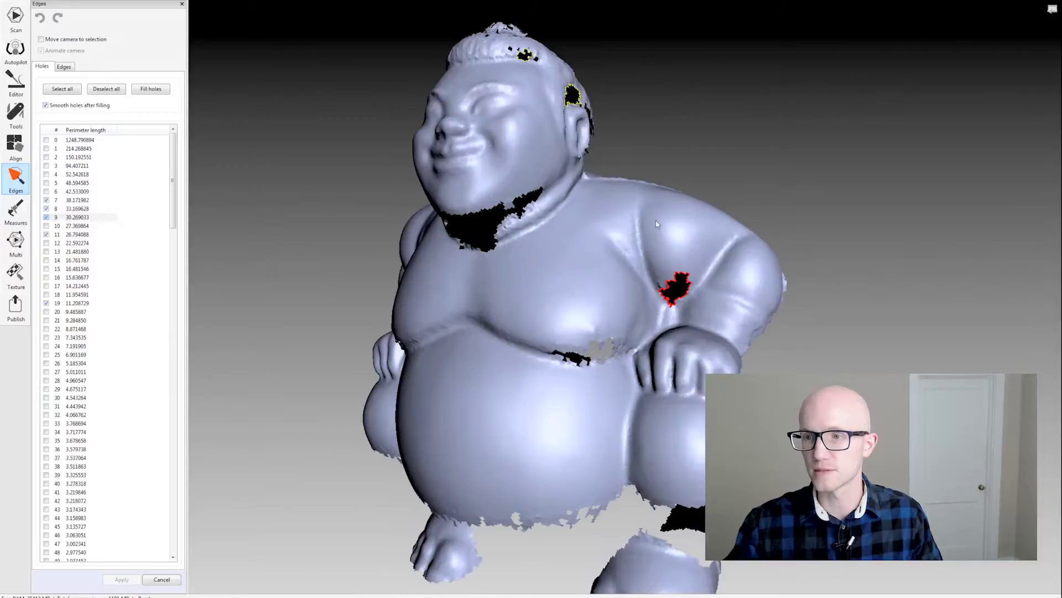
pyautogui.scroll(-2, 813, 173)
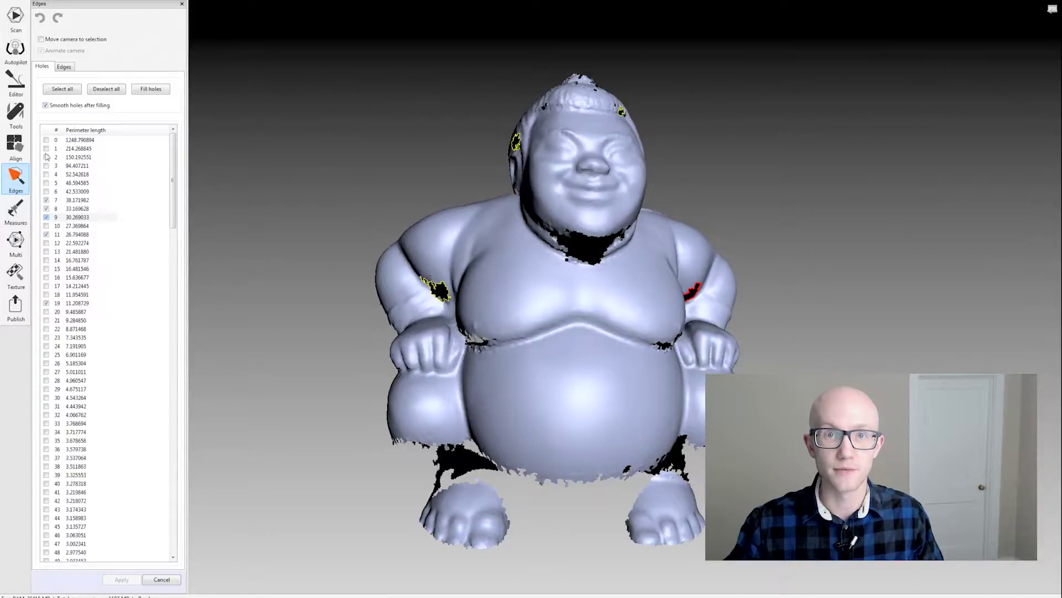
pyautogui.moveTo(768, 161); pyautogui.dragTo(765, 178)
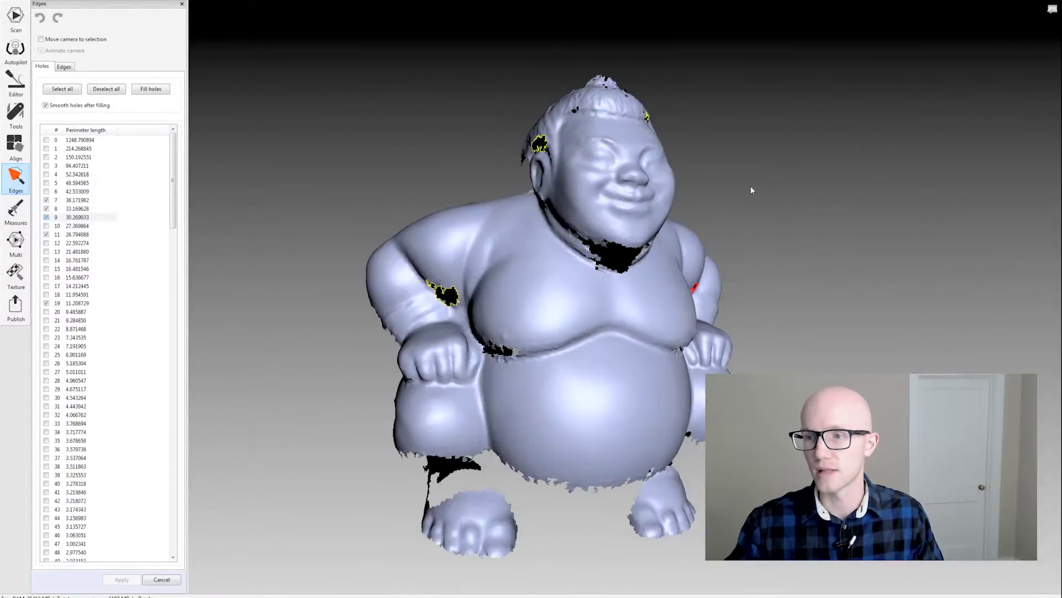
pyautogui.moveTo(877, 223)
pyautogui.mouseDown()
pyautogui.moveTo(793, 214)
pyautogui.moveTo(832, 169)
pyautogui.moveTo(889, 172)
pyautogui.mouseUp()
pyautogui.moveTo(880, 175); pyautogui.dragTo(720, 166)
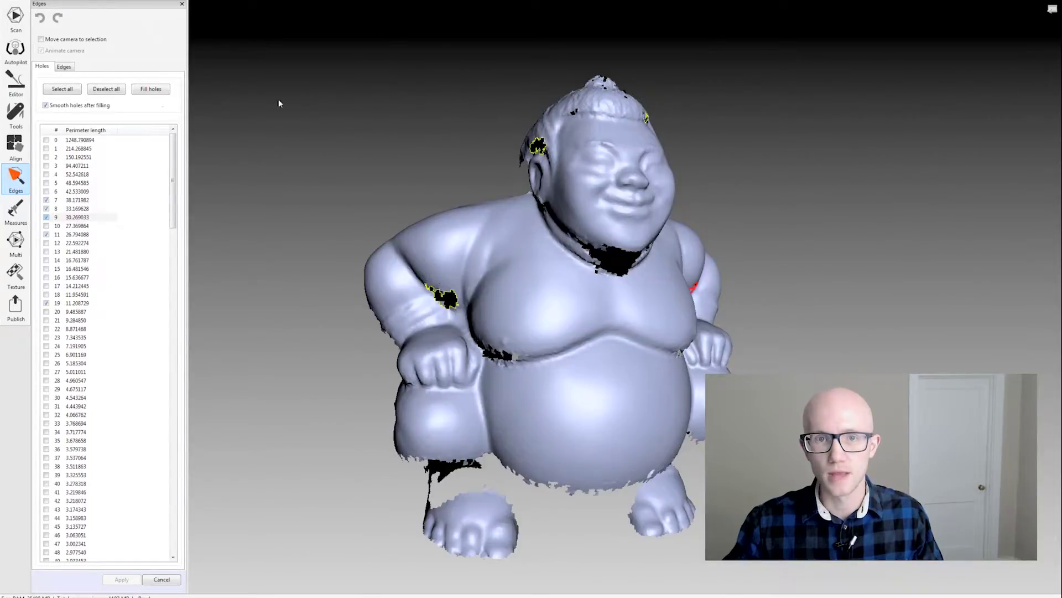
pyautogui.click(150, 89)
# - Inspect the filled areas and examine the large openings at the neck, back and underside of the model
pyautogui.moveTo(587, 138)
pyautogui.mouseDown()
pyautogui.moveTo(614, 135)
pyautogui.moveTo(567, 138)
pyautogui.mouseUp()
pyautogui.moveTo(542, 183); pyautogui.dragTo(791, 207)
pyautogui.moveTo(661, 293); pyautogui.dragTo(910, 193)
pyautogui.moveTo(498, 232); pyautogui.dragTo(631, 240)
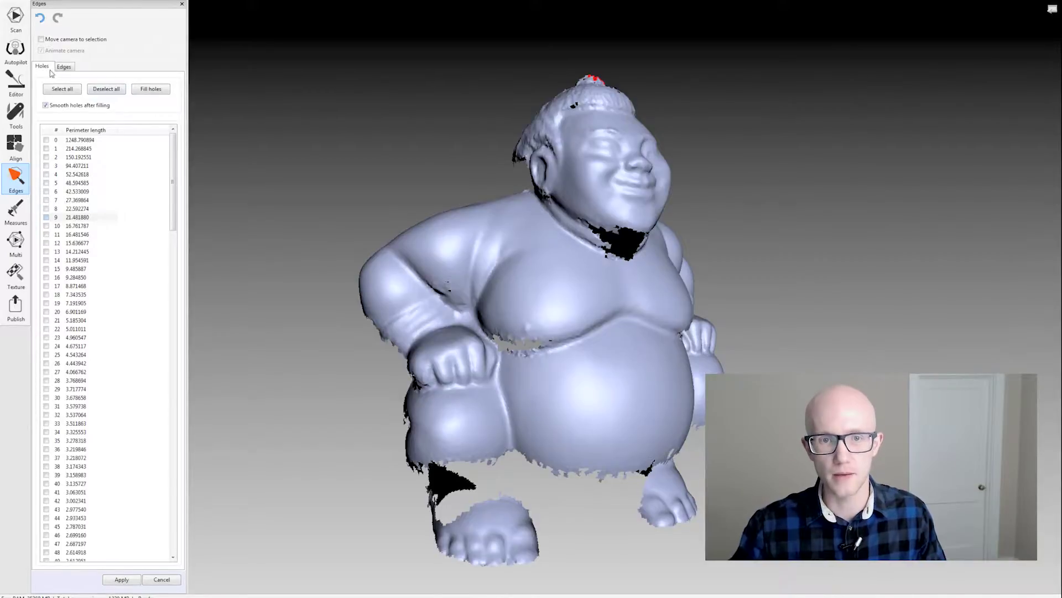
pyautogui.moveTo(401, 138); pyautogui.dragTo(377, 132)
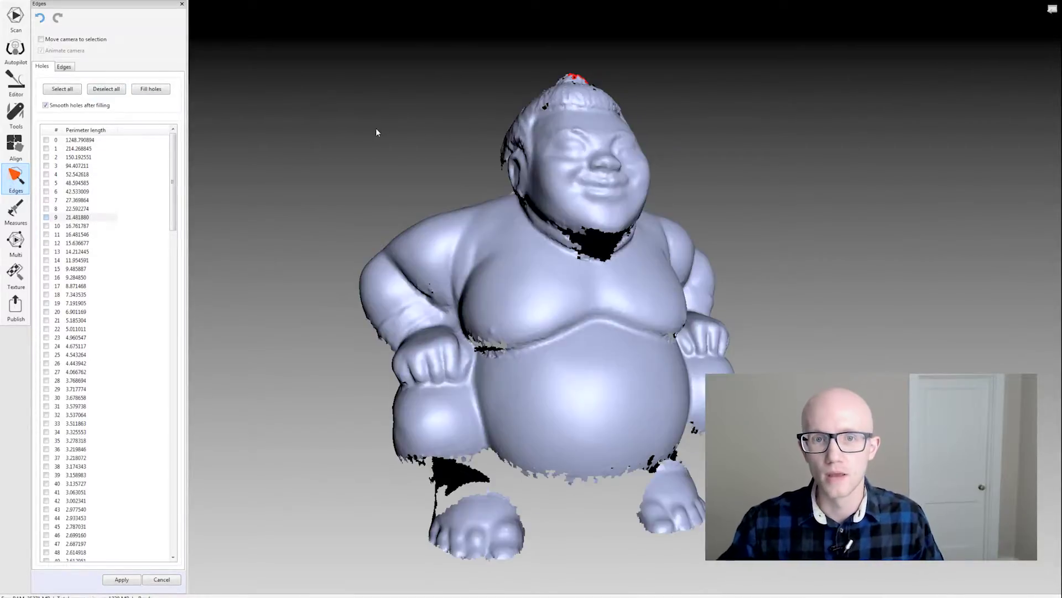
pyautogui.moveTo(398, 176)
pyautogui.mouseDown()
pyautogui.moveTo(730, 190)
pyautogui.moveTo(690, 135)
pyautogui.moveTo(693, 159)
pyautogui.moveTo(728, 175)
pyautogui.moveTo(778, 242)
pyautogui.moveTo(603, 215)
pyautogui.mouseUp()
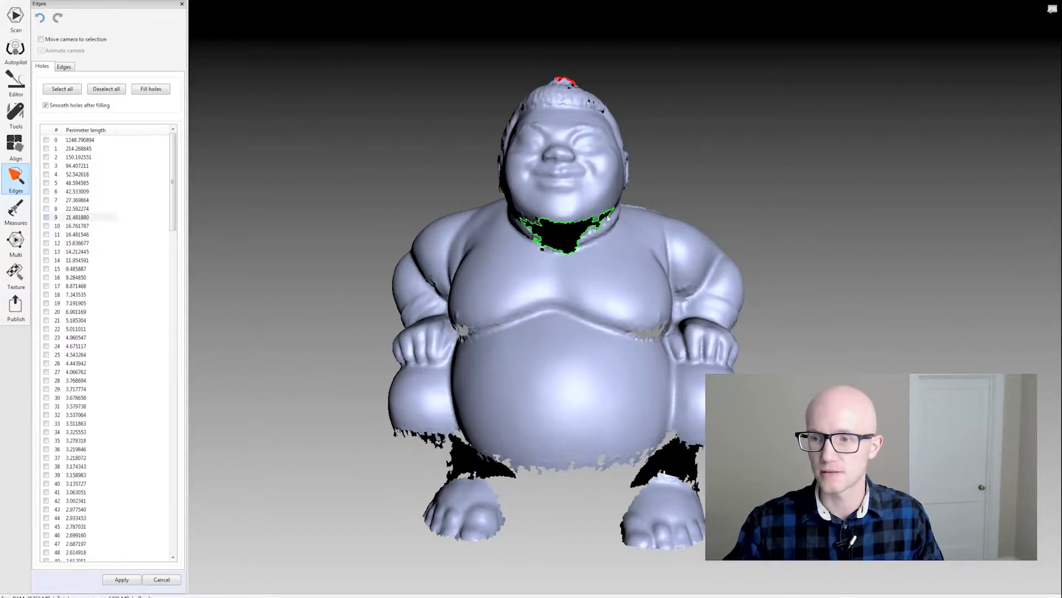
pyautogui.moveTo(435, 411); pyautogui.dragTo(369, 303)
pyautogui.moveTo(846, 299)
pyautogui.mouseDown()
pyautogui.moveTo(474, 284)
pyautogui.moveTo(646, 321)
pyautogui.mouseUp()
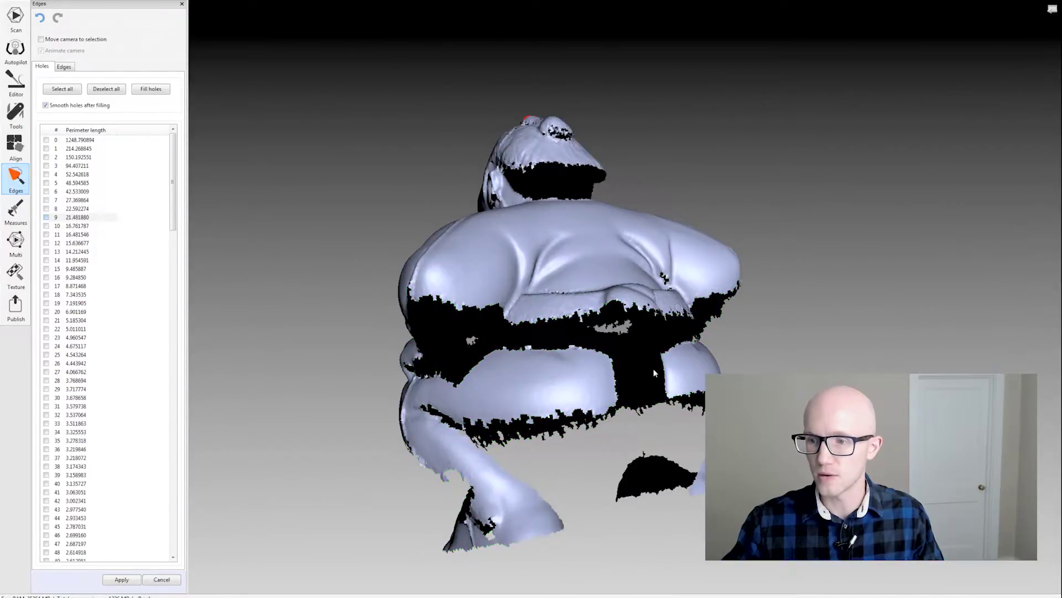
pyautogui.moveTo(632, 490); pyautogui.dragTo(636, 459)
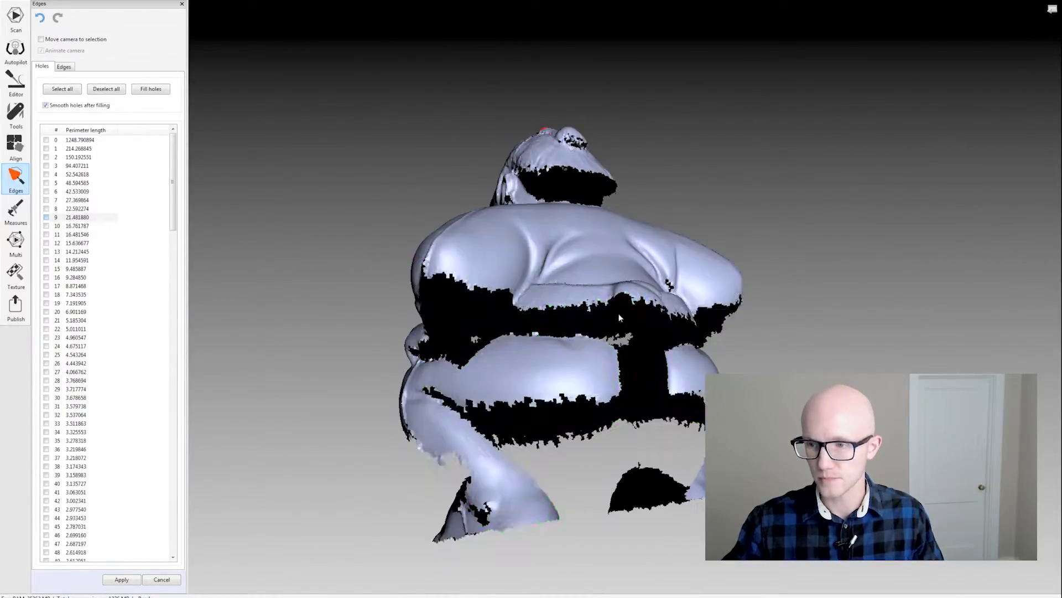
pyautogui.moveTo(532, 335); pyautogui.dragTo(398, 437)
pyautogui.moveTo(581, 346)
pyautogui.mouseDown()
pyautogui.moveTo(778, 355)
pyautogui.moveTo(811, 327)
pyautogui.moveTo(809, 347)
pyautogui.mouseUp()
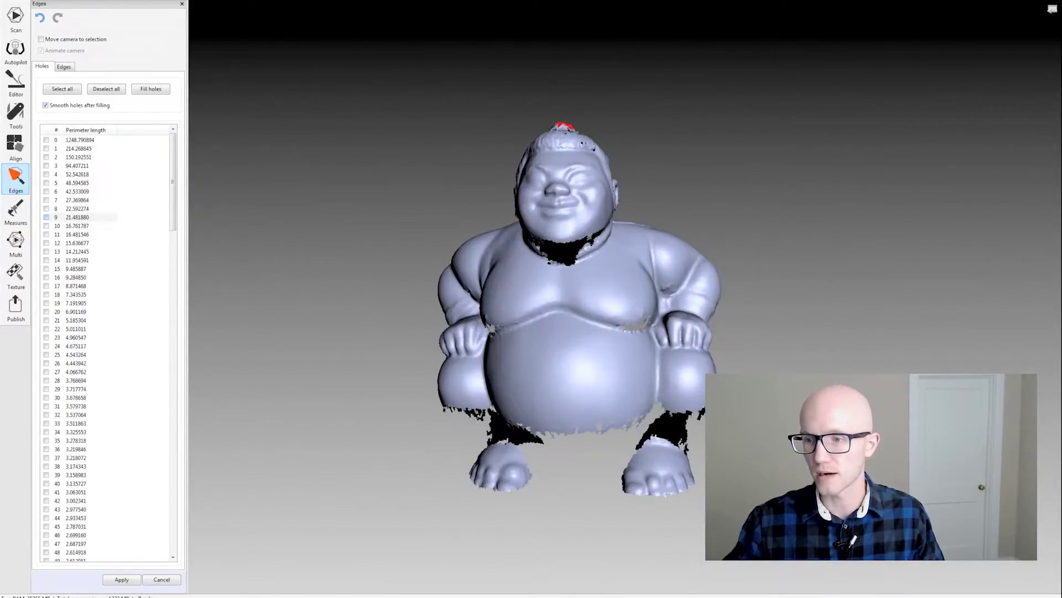
pyautogui.scroll(1, 386, 288)
pyautogui.moveTo(386, 288); pyautogui.dragTo(376, 264, button='middle')
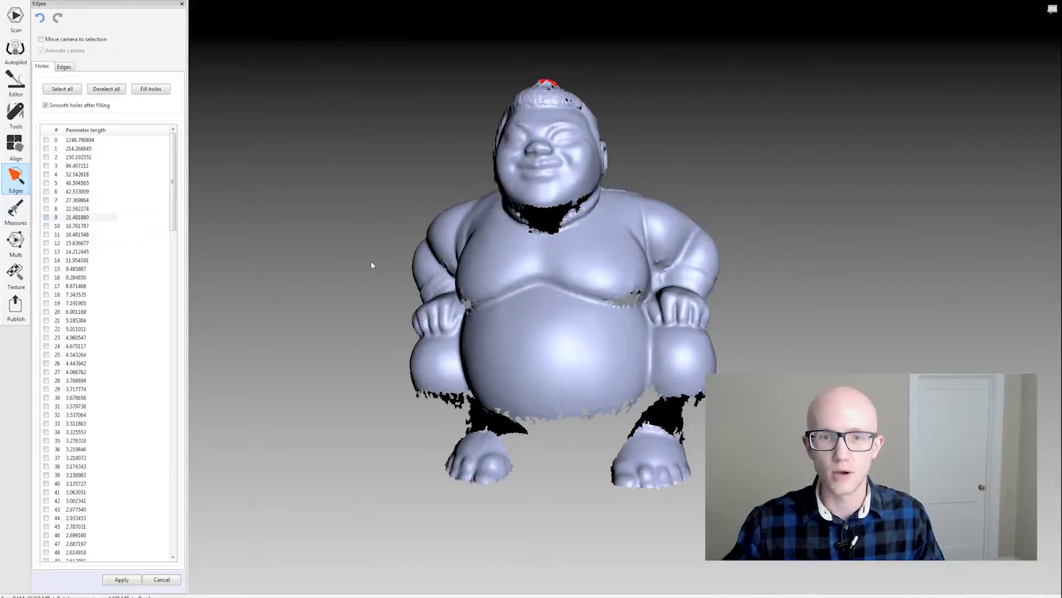
# - Smooth the jagged edge of the large neck hole under the chin with a strength of 0.991
pyautogui.click(64, 67)
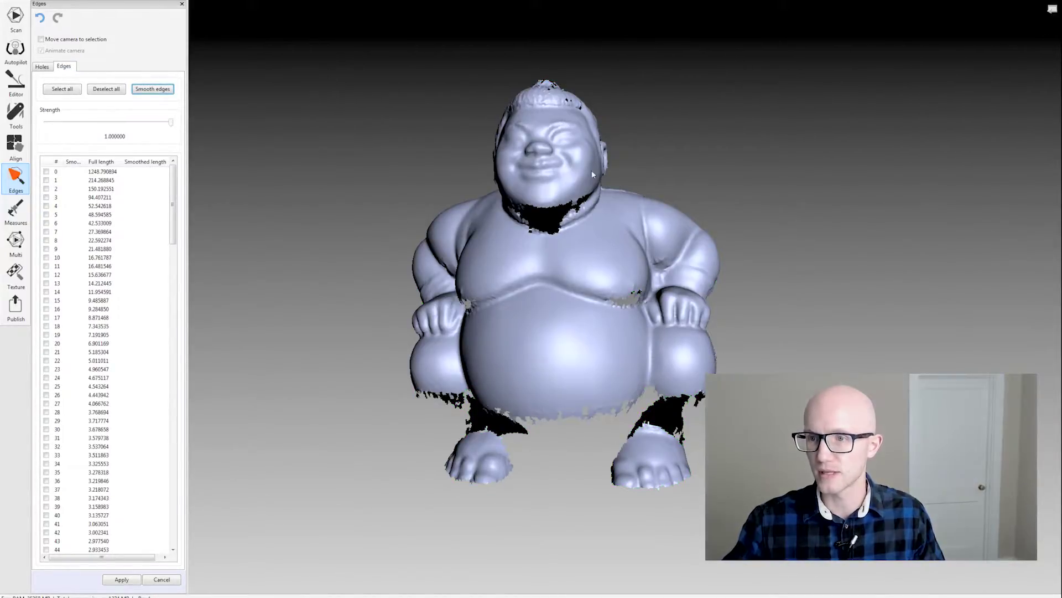
pyautogui.scroll(4, 441, 171)
pyautogui.moveTo(512, 157); pyautogui.dragTo(578, 258)
pyautogui.scroll(1, 510, 265)
pyautogui.scroll(4, 525, 265)
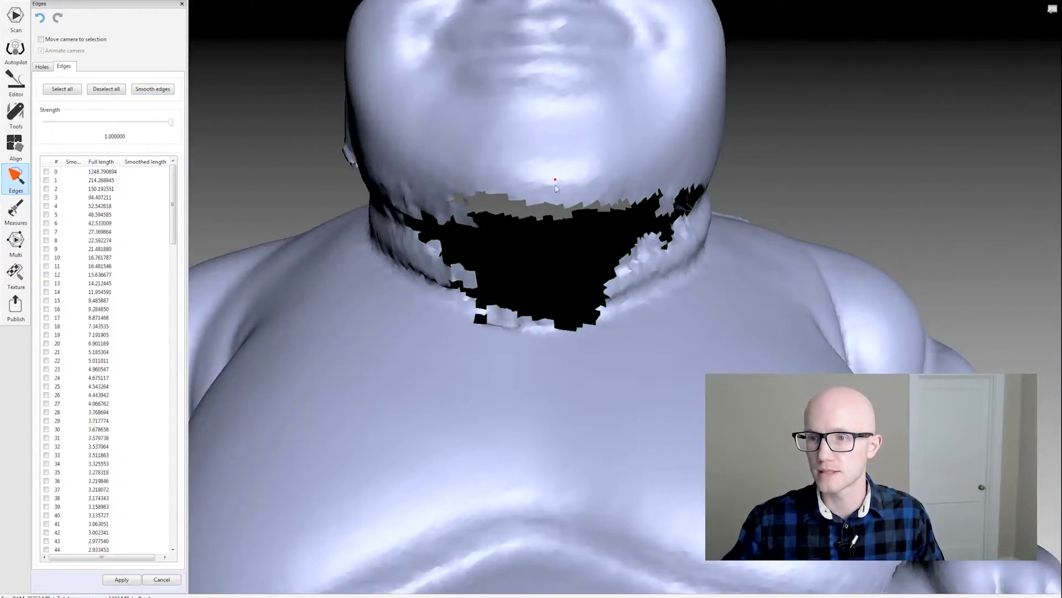
pyautogui.moveTo(538, 261); pyautogui.dragTo(517, 230)
pyautogui.scroll(3, 517, 230)
pyautogui.click(558, 183)
pyautogui.scroll(2, 432, 179)
pyautogui.scroll(1, 446, 171)
pyautogui.moveTo(445, 171); pyautogui.dragTo(486, 215, button='middle')
pyautogui.scroll(-2, 548, 262)
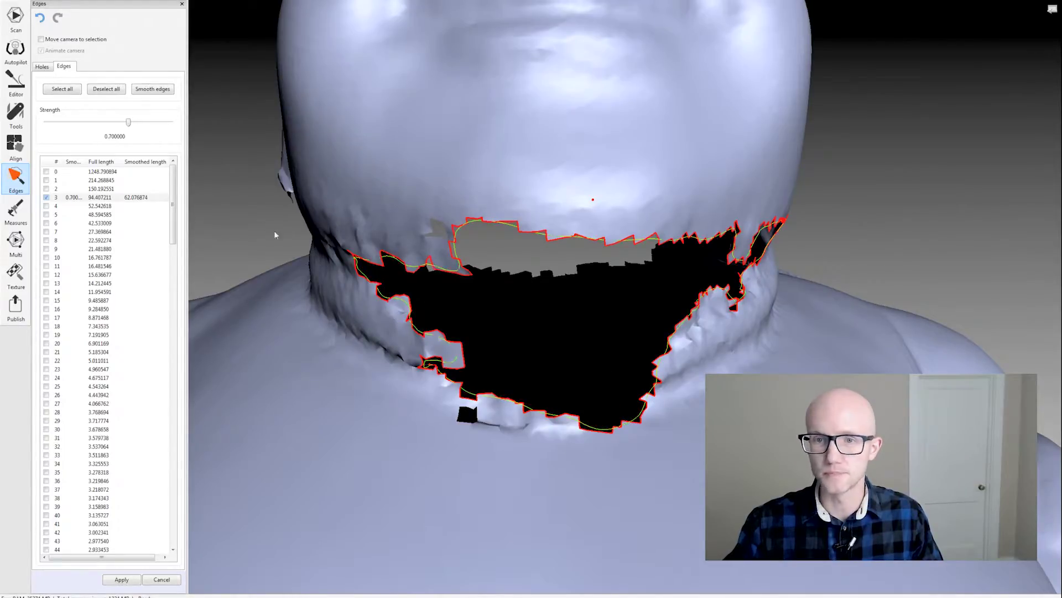
pyautogui.moveTo(129, 122); pyautogui.dragTo(206, 136)
pyautogui.moveTo(593, 200); pyautogui.dragTo(808, 223)
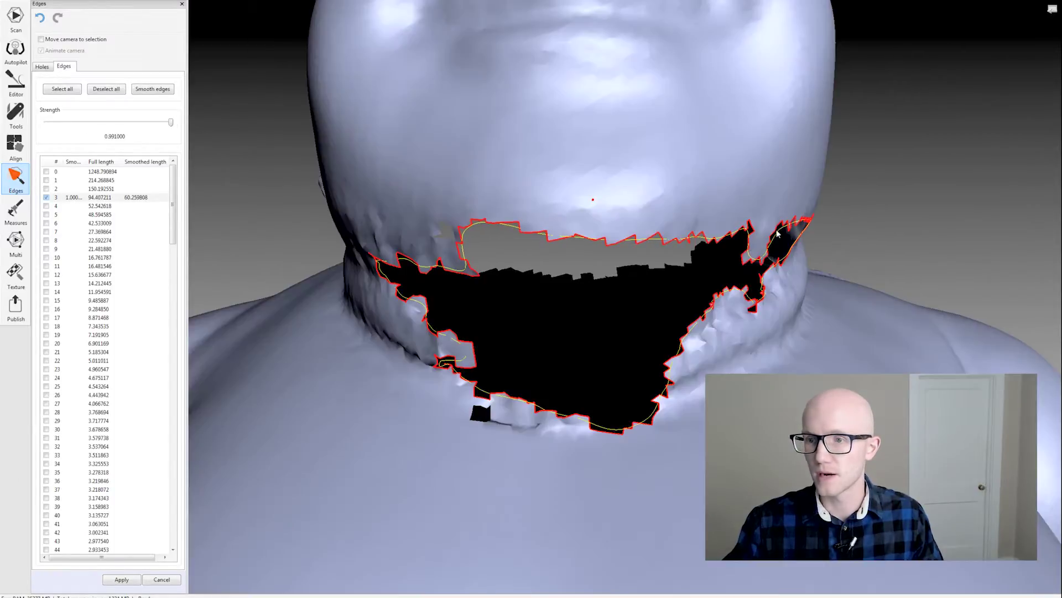
pyautogui.click(151, 88)
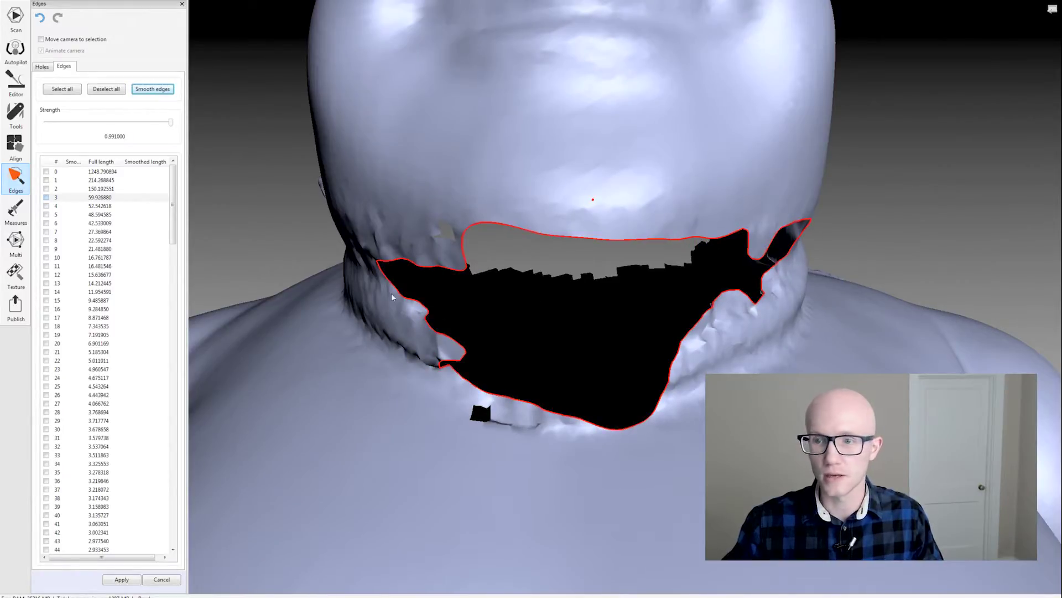
# - Smooth the long jagged edge running under the belly and around the leg and foot with a strength of 1.0
pyautogui.scroll(-6, 746, 344)
pyautogui.scroll(2, 745, 343)
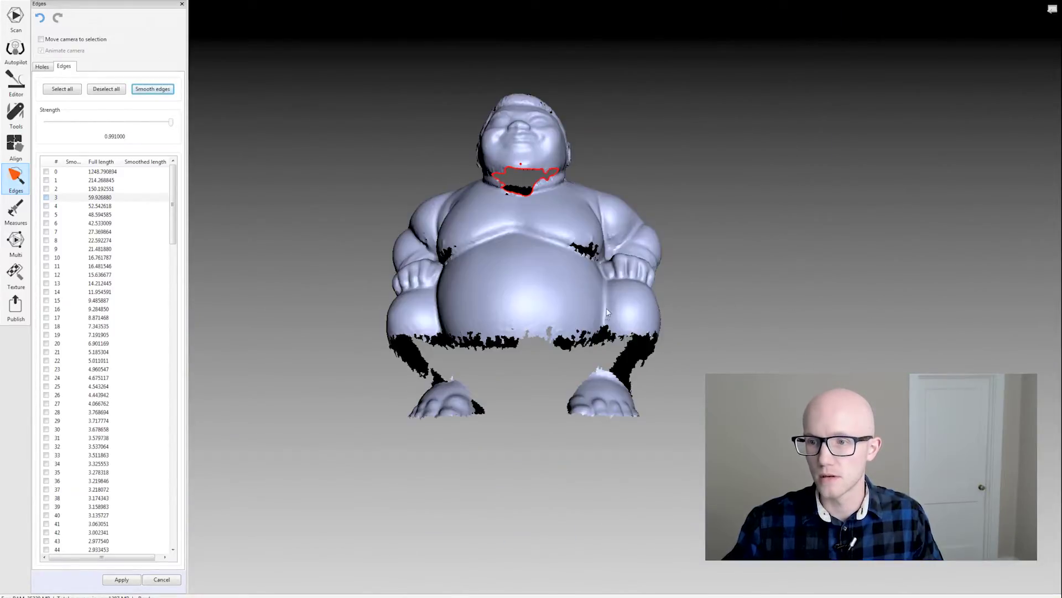
pyautogui.scroll(2, 545, 364)
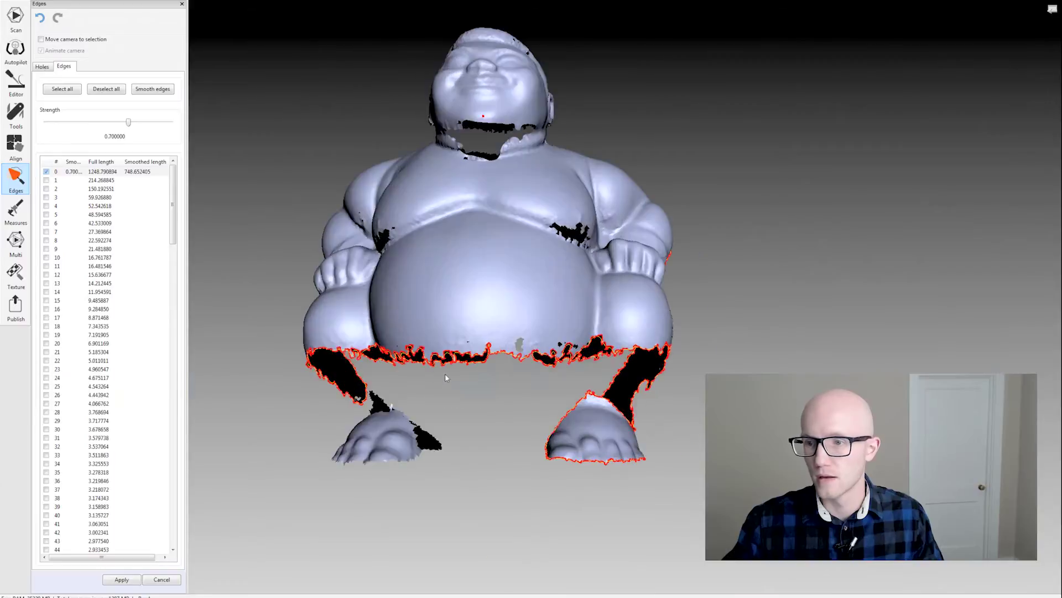
pyautogui.scroll(3, 477, 480)
pyautogui.scroll(-1, 448, 475)
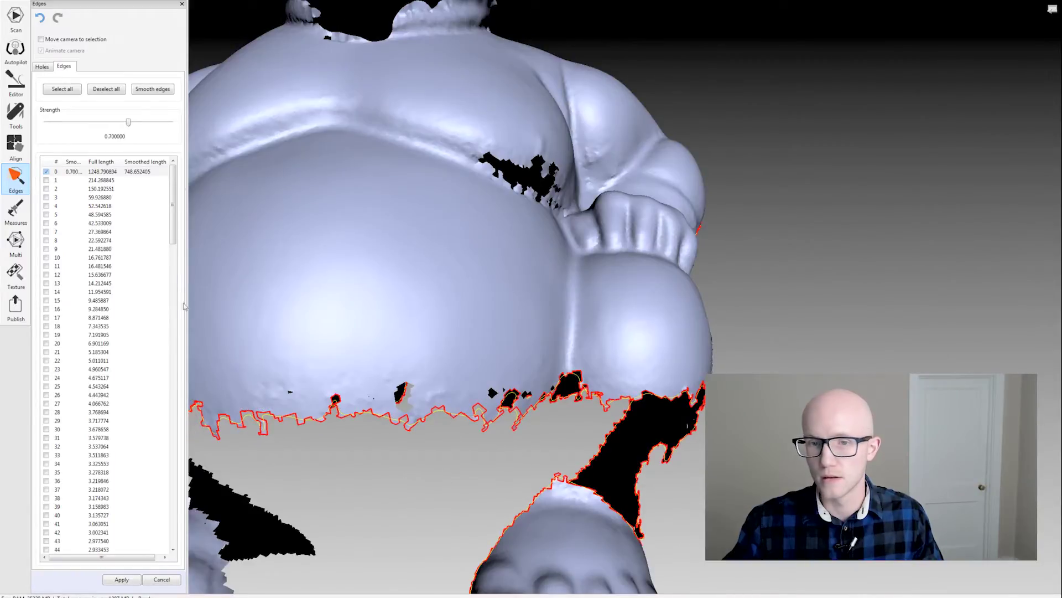
pyautogui.scroll(-5, 489, 437)
pyautogui.moveTo(173, 178); pyautogui.dragTo(212, 85)
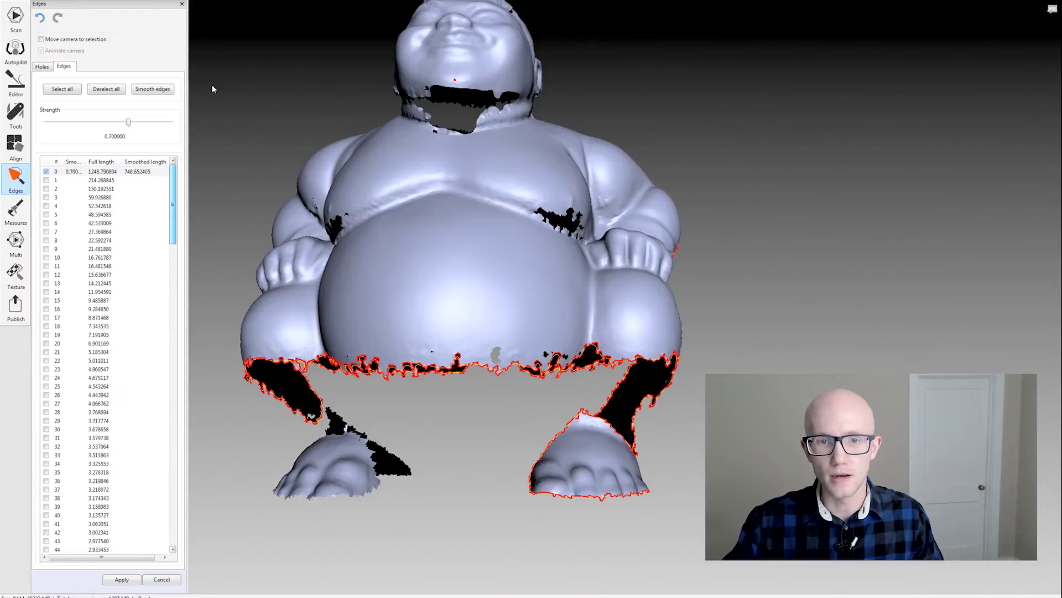
pyautogui.moveTo(128, 122); pyautogui.dragTo(195, 124)
pyautogui.click(145, 88)
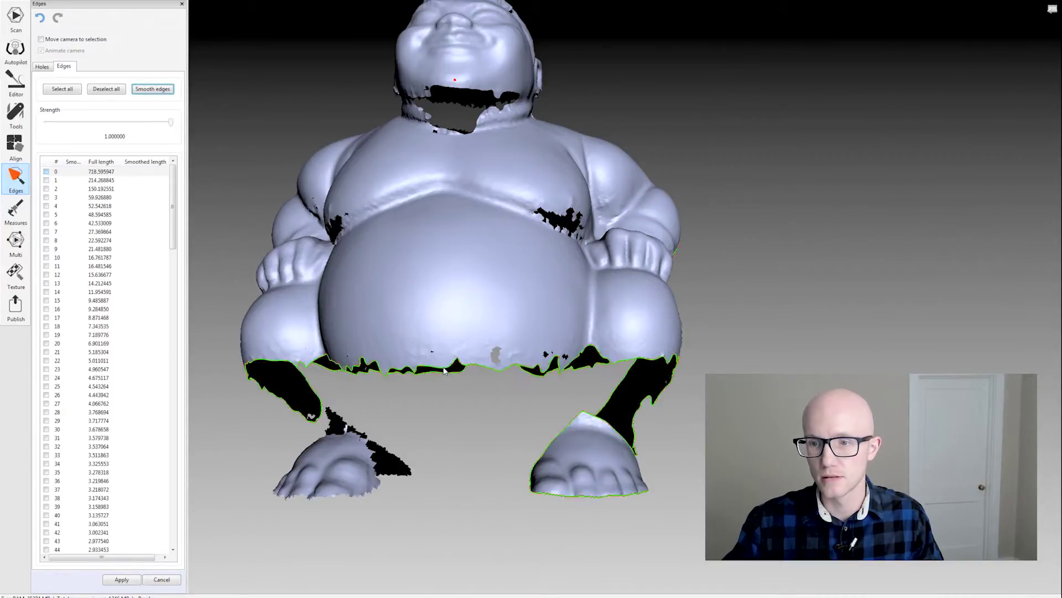
# - Smooth the long lower edge under the belly two more times, at strengths of 1.0 and 0.991
pyautogui.click(415, 372)
pyautogui.moveTo(129, 124); pyautogui.dragTo(221, 132)
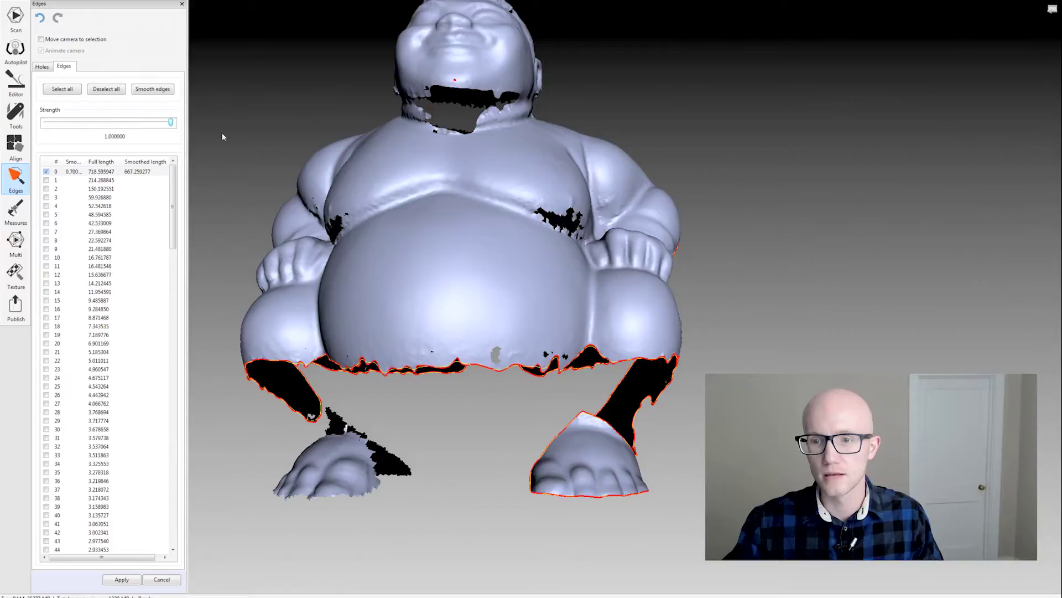
pyautogui.click(153, 88)
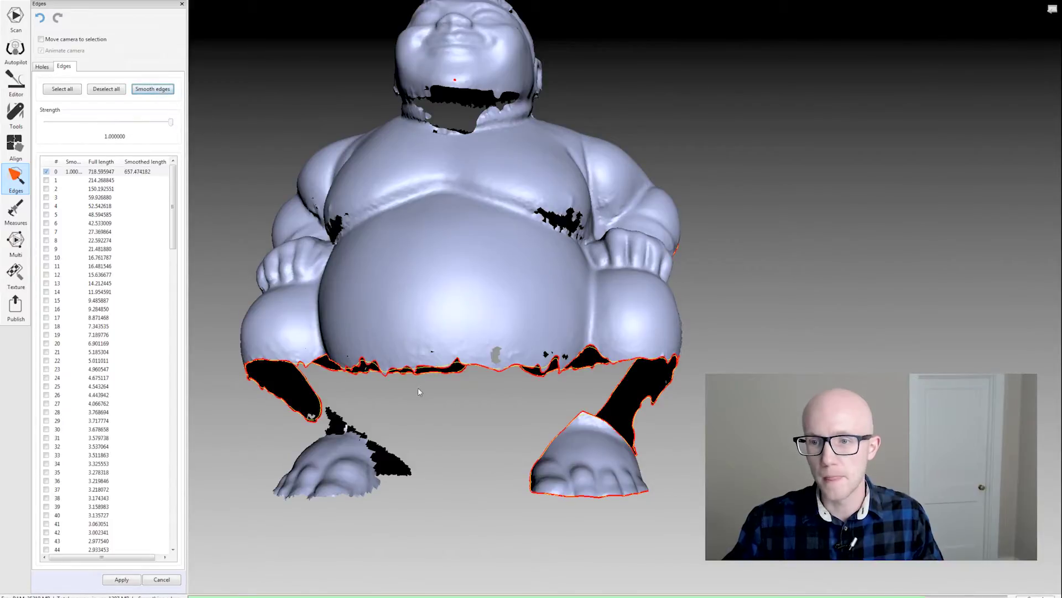
pyautogui.click(425, 373)
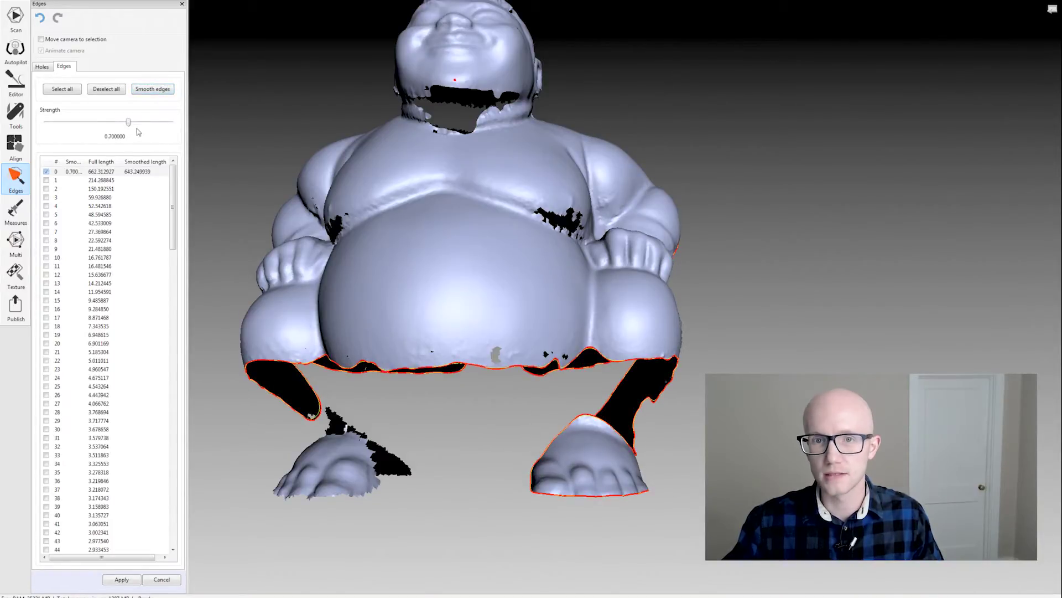
pyautogui.moveTo(129, 122); pyautogui.dragTo(171, 122)
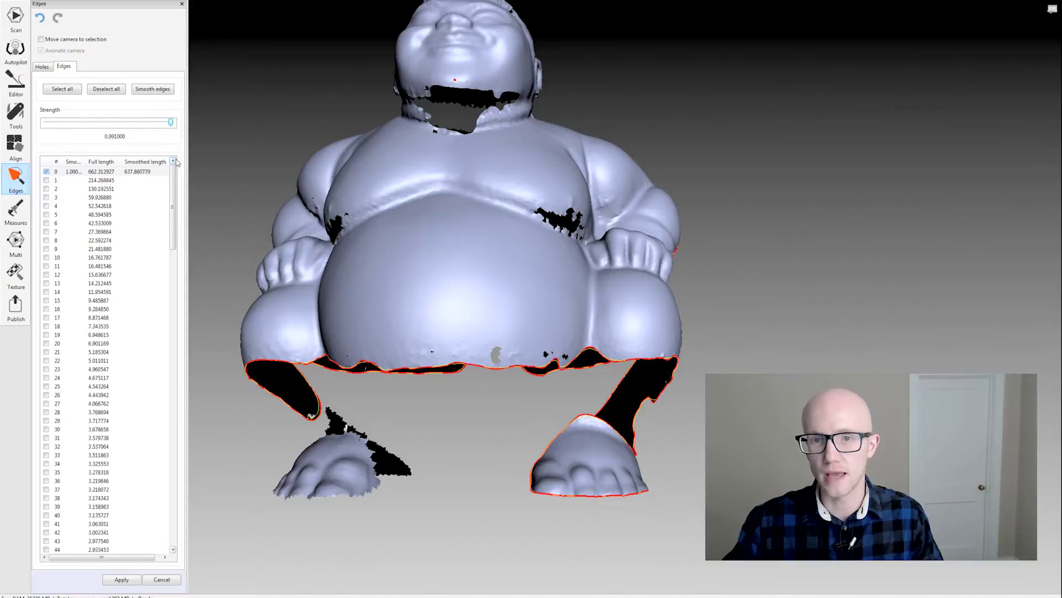
pyautogui.click(153, 90)
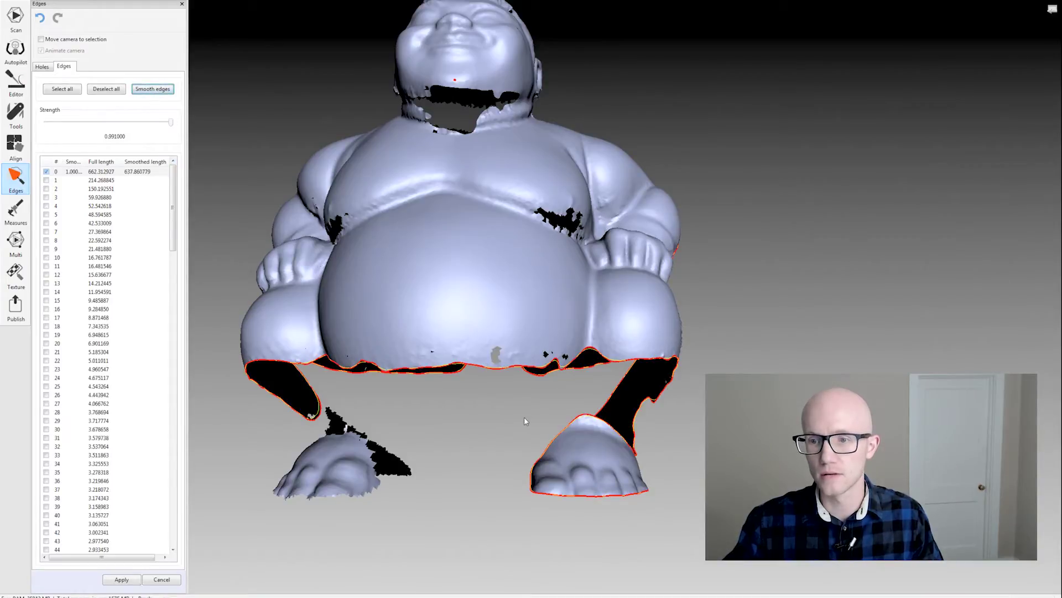
# - Check the smoothed lower edge from several angles and apply the hole filling and edge smoothing to the fusion model
pyautogui.moveTo(495, 425)
pyautogui.mouseDown()
pyautogui.moveTo(474, 436)
pyautogui.moveTo(530, 431)
pyautogui.moveTo(516, 426)
pyautogui.moveTo(540, 419)
pyautogui.mouseUp()
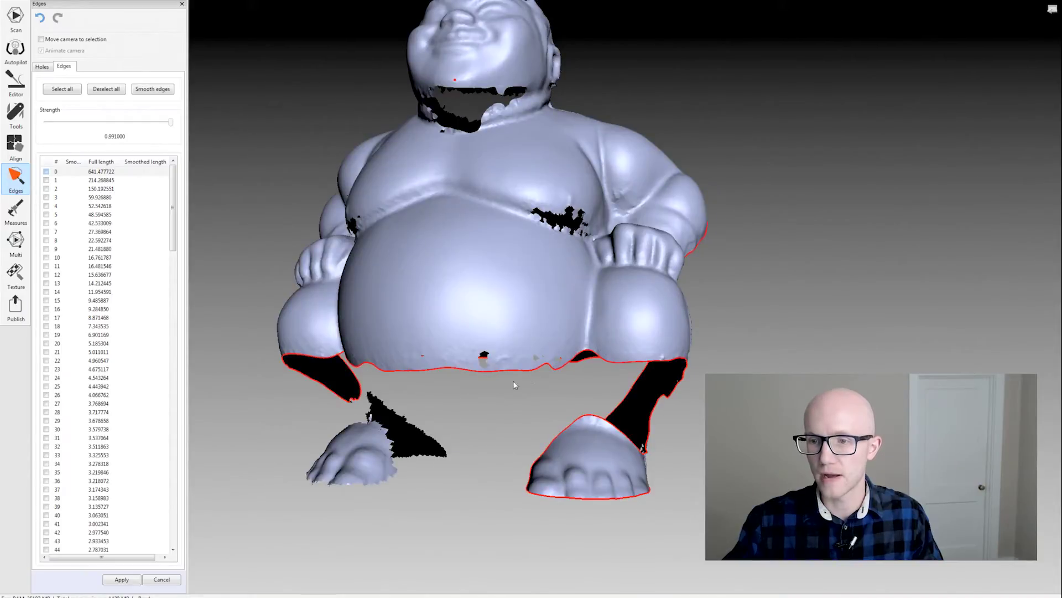
pyautogui.moveTo(516, 407); pyautogui.dragTo(752, 360)
pyautogui.scroll(7, 490, 403)
pyautogui.scroll(-6, 526, 403)
pyautogui.moveTo(494, 396); pyautogui.dragTo(502, 422)
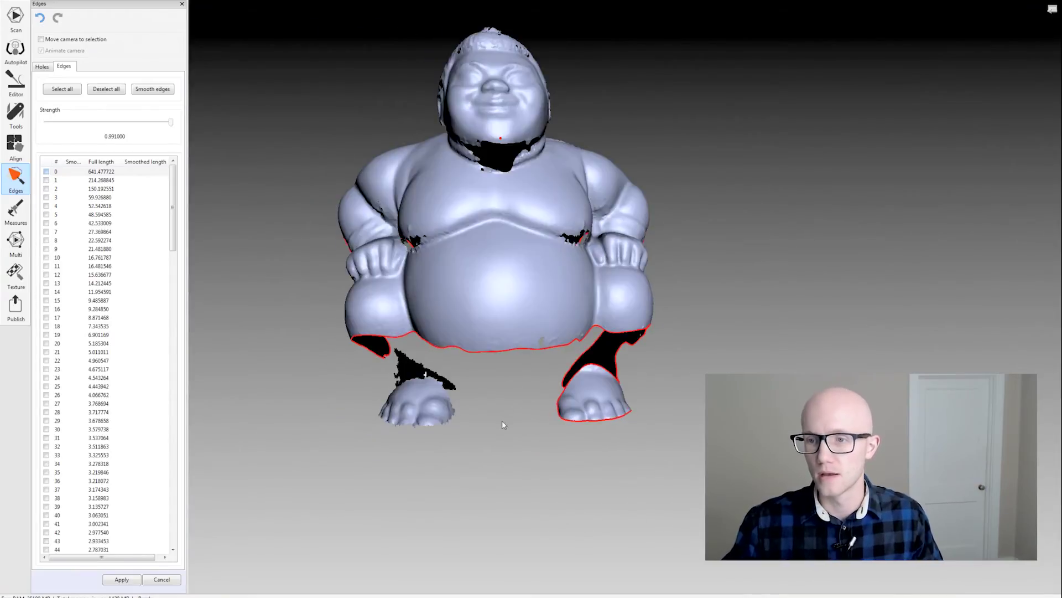
pyautogui.click(122, 580)
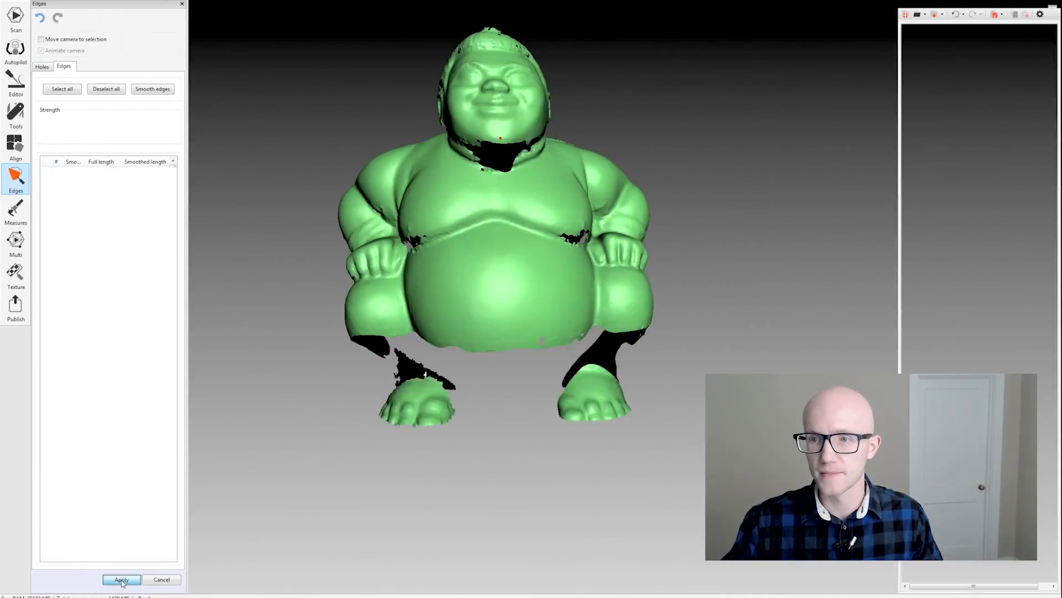
pyautogui.moveTo(440, 342); pyautogui.dragTo(513, 327)
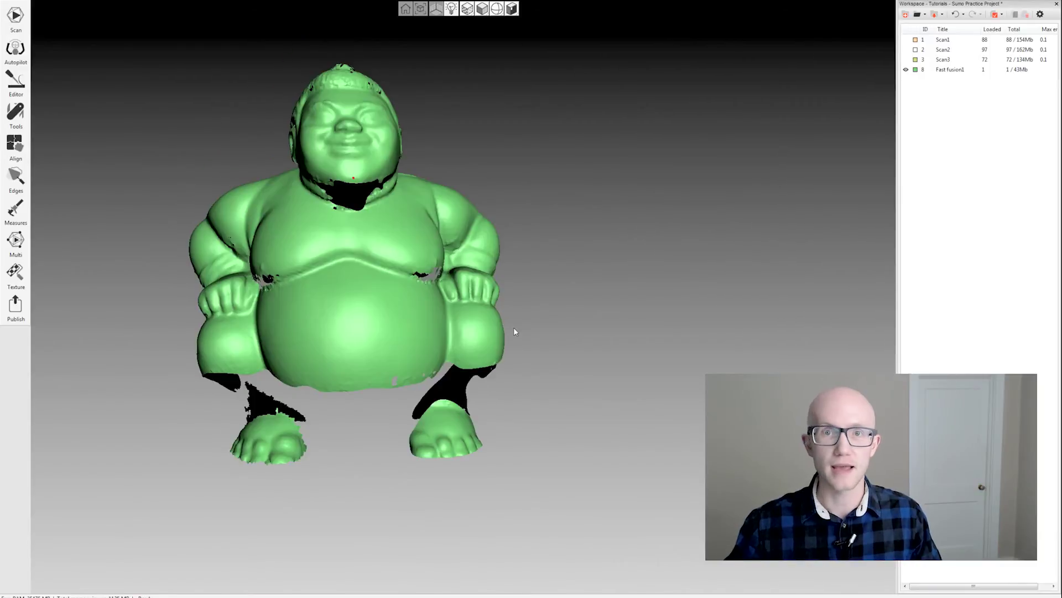